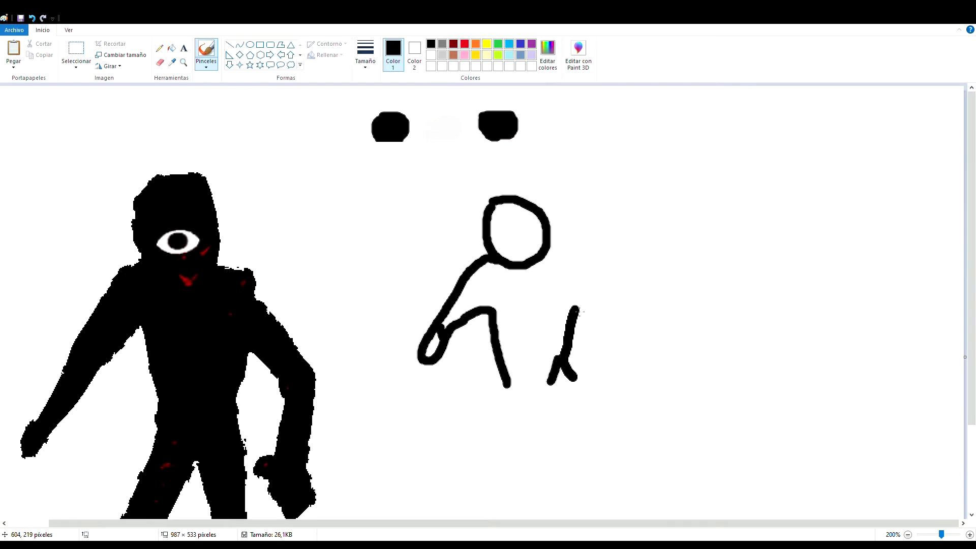
Outline the figure's right-hand shoulder and arm, the torso side and both legs with black brush strokes.
mouse_move(544, 254)
left_mouse_down()
mouse_move(576, 270)
mouse_move(583, 289)
mouse_move(586, 279)
mouse_move(626, 333)
mouse_move(646, 421)
mouse_move(624, 420)
mouse_move(626, 411)
mouse_move(596, 398)
mouse_move(611, 378)
mouse_move(607, 357)
mouse_move(577, 334)
left_mouse_up()
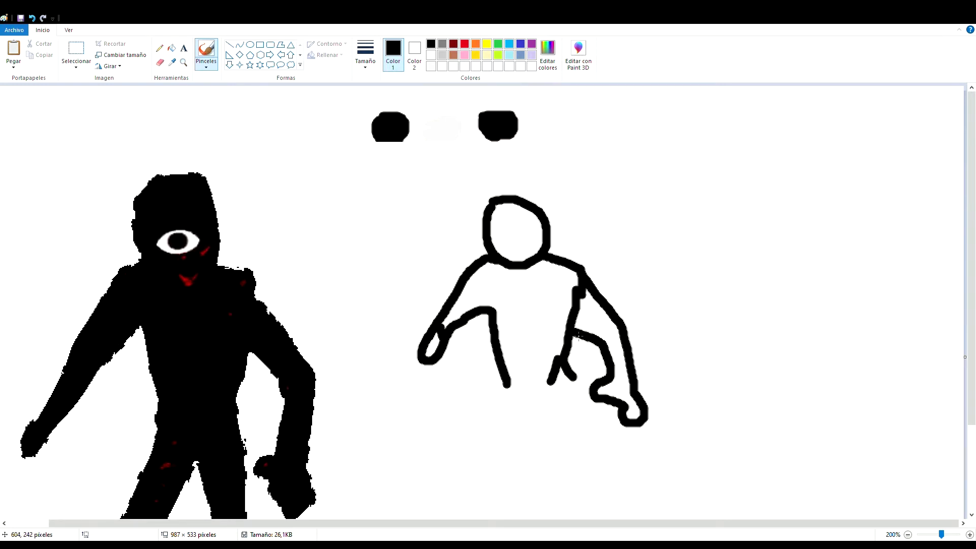
mouse_move(578, 377)
left_mouse_down()
mouse_move(565, 362)
mouse_move(575, 380)
mouse_move(573, 357)
mouse_move(574, 399)
left_mouse_up()
scroll(574, 371, "down", 3)
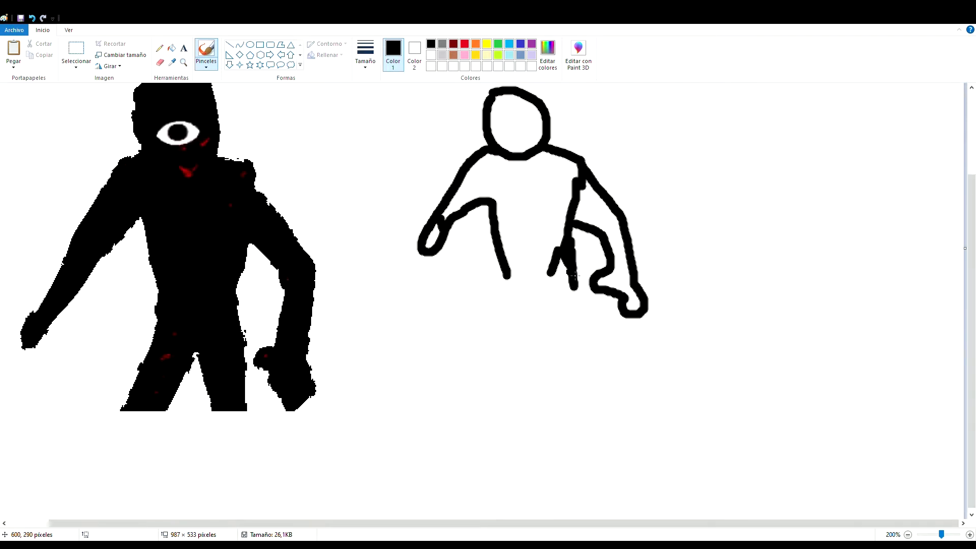
left_click_drag(576, 261, 587, 362)
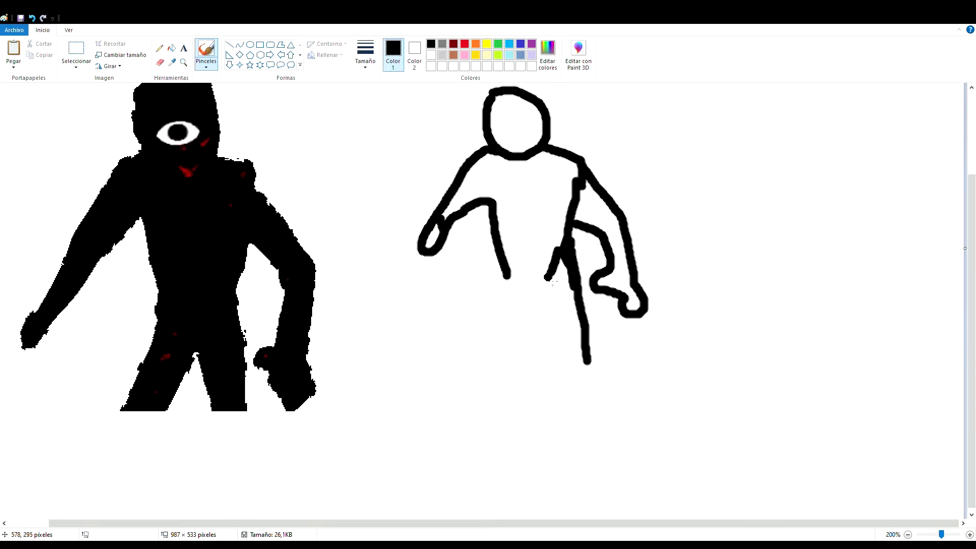
mouse_move(552, 312)
left_mouse_down()
mouse_move(561, 364)
mouse_move(536, 294)
mouse_move(519, 355)
left_mouse_up()
mouse_move(507, 277)
left_mouse_down()
mouse_move(509, 369)
mouse_move(587, 364)
left_mouse_up()
scroll(533, 266, "up", 3)
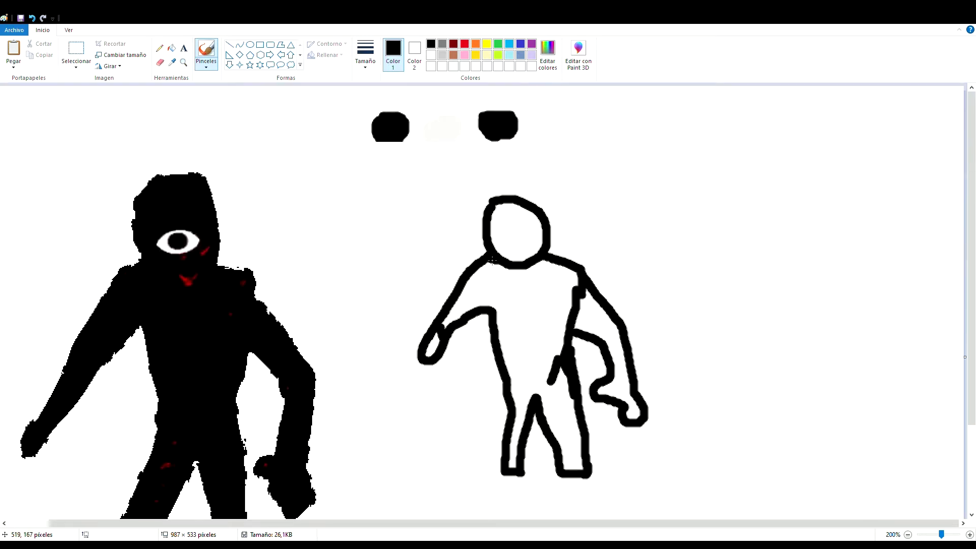
Thicken the outline around the head, and fill the head, torso and arms with black.
mouse_move(492, 260)
left_mouse_down()
mouse_move(487, 209)
mouse_move(515, 191)
mouse_move(546, 205)
mouse_move(554, 249)
mouse_move(551, 211)
mouse_move(532, 187)
mouse_move(510, 183)
mouse_move(483, 211)
mouse_move(528, 192)
mouse_move(512, 197)
mouse_move(505, 185)
mouse_move(526, 226)
left_mouse_up()
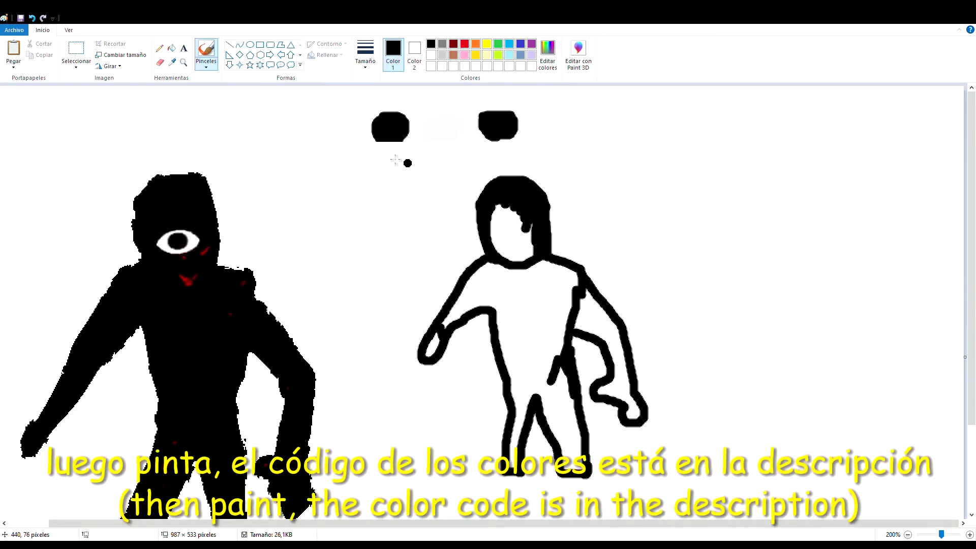
left_click(173, 49)
left_click(509, 234)
left_click(524, 322)
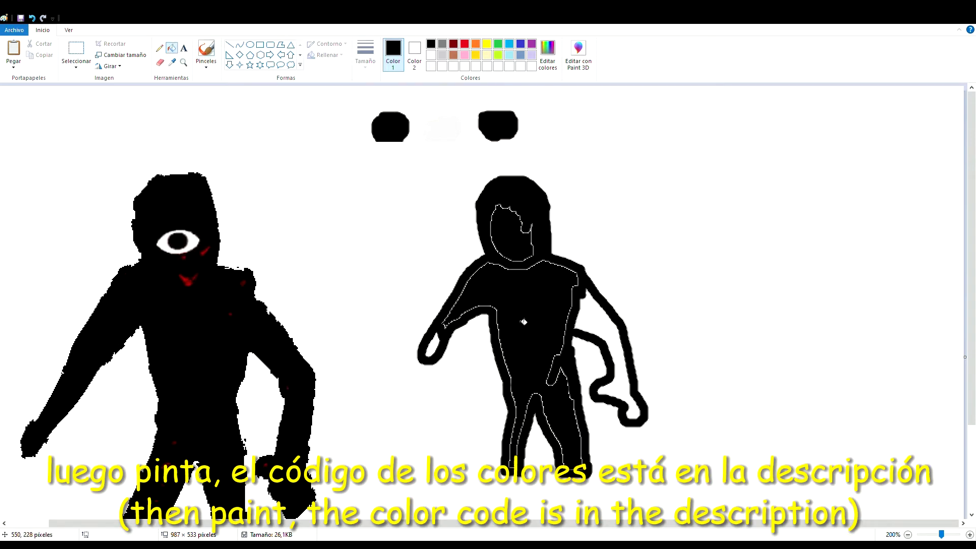
left_click(596, 320)
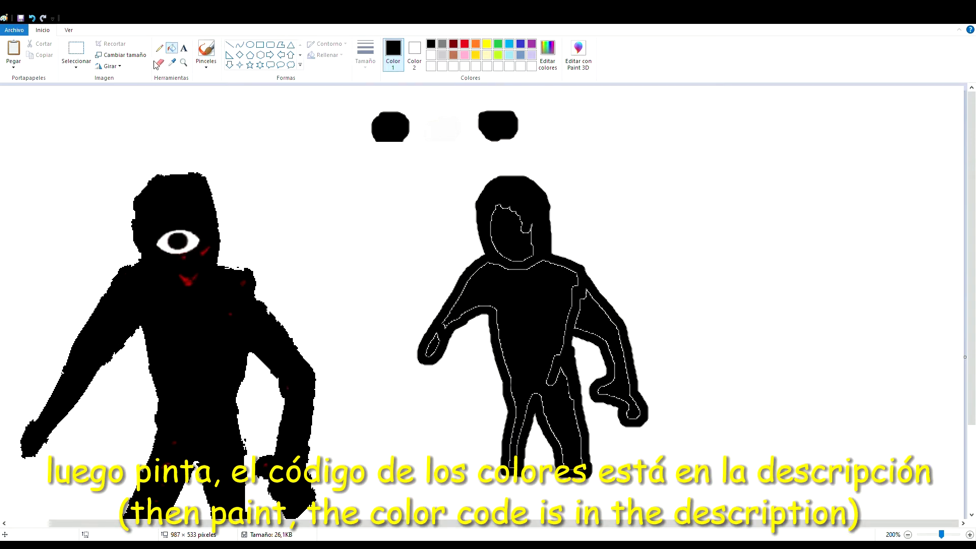
Brush black over the thin light seams left inside the head, left-hand arm, torso and legs.
left_click(199, 59)
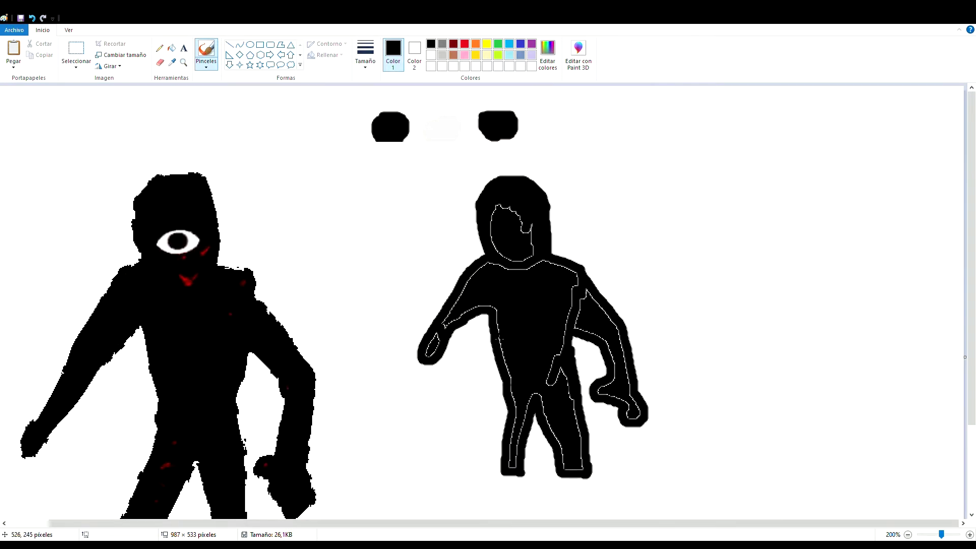
scroll(447, 329, "down", 3)
scroll(448, 206, "up", 3)
left_click_drag(500, 206, 503, 207)
mouse_move(490, 262)
left_mouse_down()
mouse_move(460, 292)
mouse_move(434, 361)
left_mouse_up()
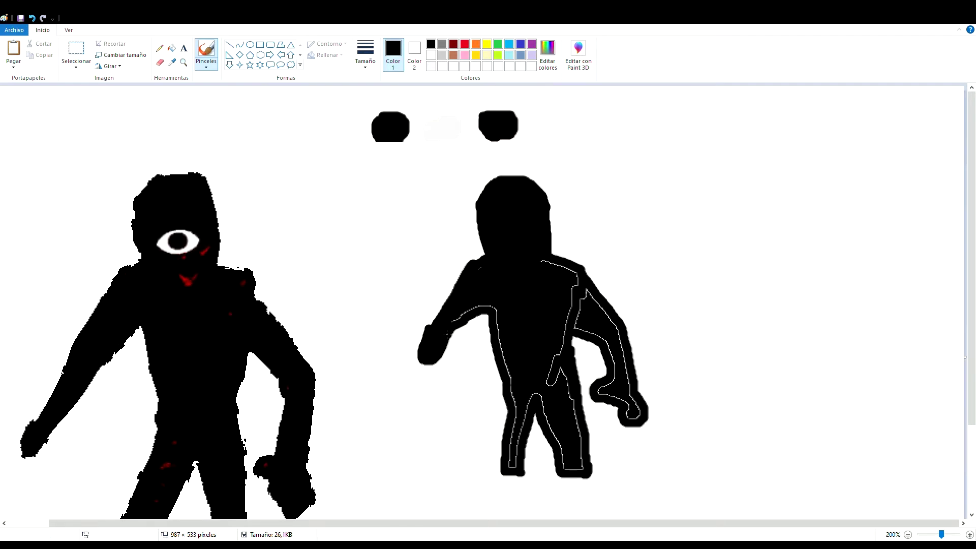
mouse_move(454, 321)
left_mouse_down()
mouse_move(537, 304)
mouse_move(501, 308)
left_mouse_up()
mouse_move(450, 348)
left_mouse_down()
mouse_move(453, 327)
mouse_move(432, 386)
mouse_move(447, 345)
mouse_move(443, 378)
mouse_move(430, 375)
mouse_move(433, 341)
left_mouse_up()
mouse_move(498, 325)
left_mouse_down()
mouse_move(509, 382)
mouse_move(512, 357)
mouse_move(515, 469)
mouse_move(535, 399)
left_mouse_up()
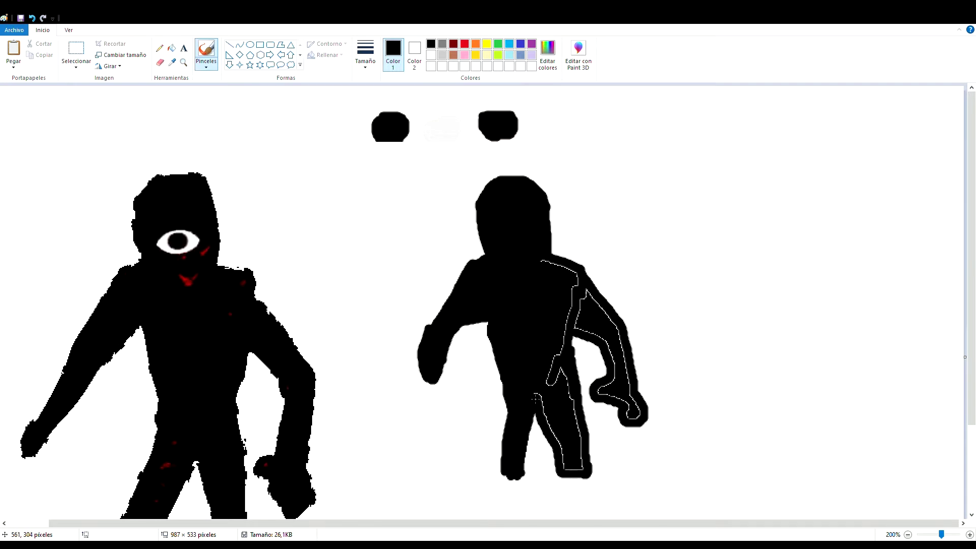
mouse_move(548, 432)
left_mouse_down()
mouse_move(582, 453)
mouse_move(571, 471)
mouse_move(575, 399)
left_mouse_up()
Lengthen the left-hand forearm and hand in black, and paint over the light seams on the opposite shoulder and arm.
left_click(443, 309)
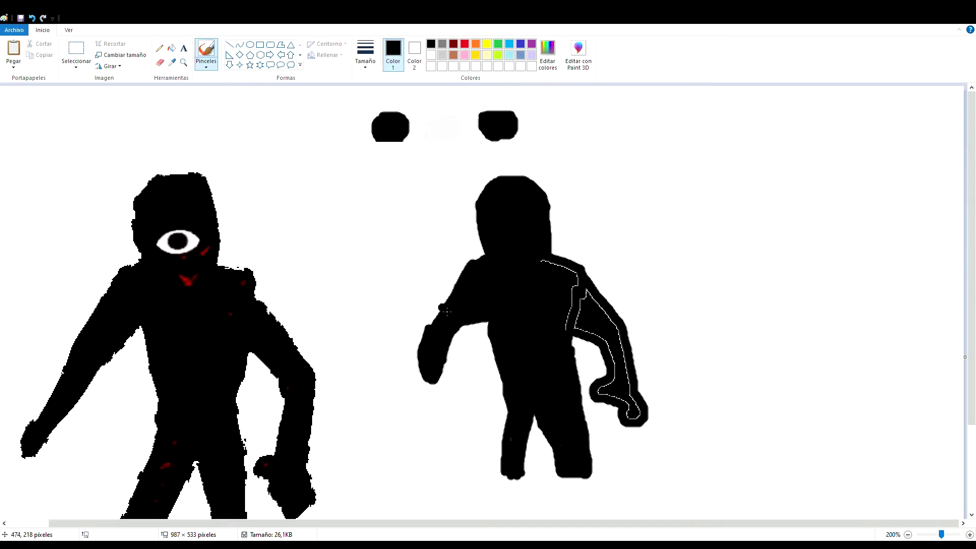
mouse_move(431, 375)
left_mouse_down()
mouse_move(424, 396)
mouse_move(432, 340)
mouse_move(413, 419)
mouse_move(431, 419)
mouse_move(439, 374)
mouse_move(422, 409)
mouse_move(423, 394)
mouse_move(418, 408)
mouse_move(406, 384)
mouse_move(414, 409)
left_mouse_up()
key("ctrl+z")
mouse_move(573, 327)
left_mouse_down()
mouse_move(581, 277)
mouse_move(540, 281)
mouse_move(540, 269)
mouse_move(587, 296)
left_mouse_up()
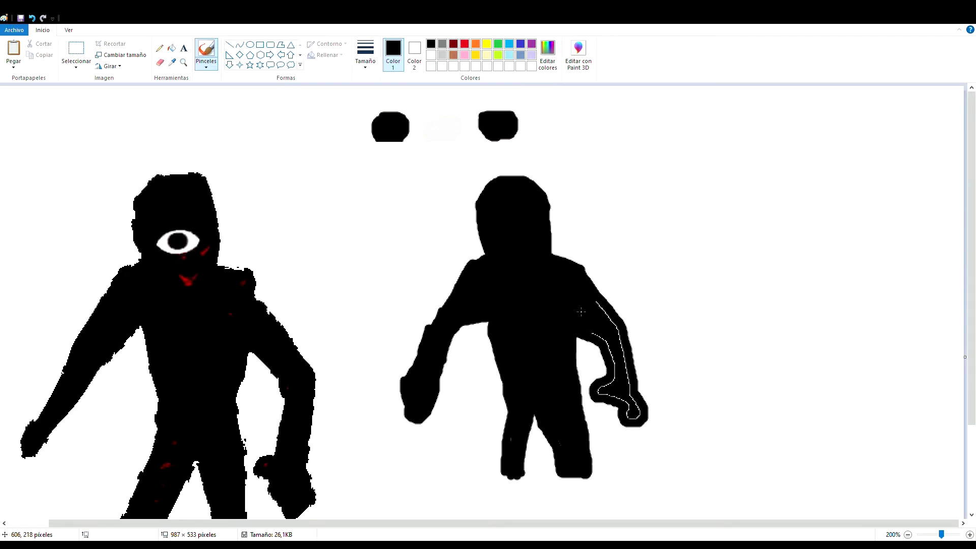
mouse_move(614, 331)
left_mouse_down()
mouse_move(636, 381)
mouse_move(635, 404)
left_mouse_up()
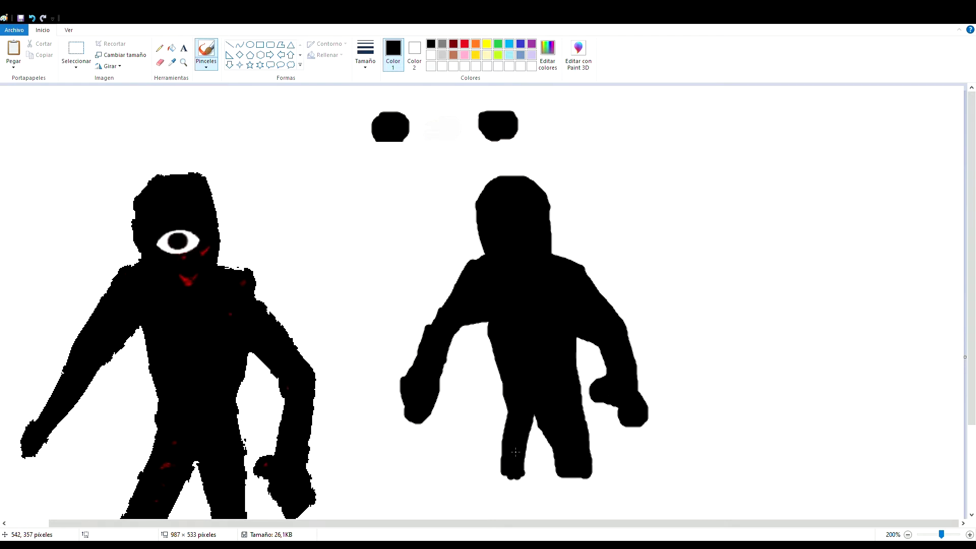
Select the figure's short right-hand arm and move it outward, leaving a gap beside the torso.
left_click(76, 51)
mouse_move(698, 441)
left_mouse_down()
mouse_move(580, 321)
mouse_move(602, 270)
mouse_move(587, 238)
left_mouse_up()
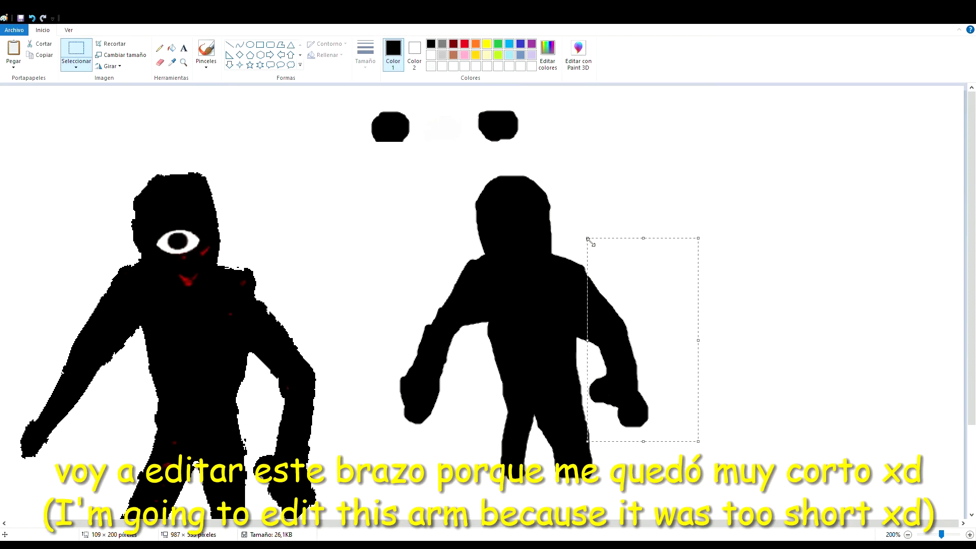
left_click_drag(678, 280, 639, 376)
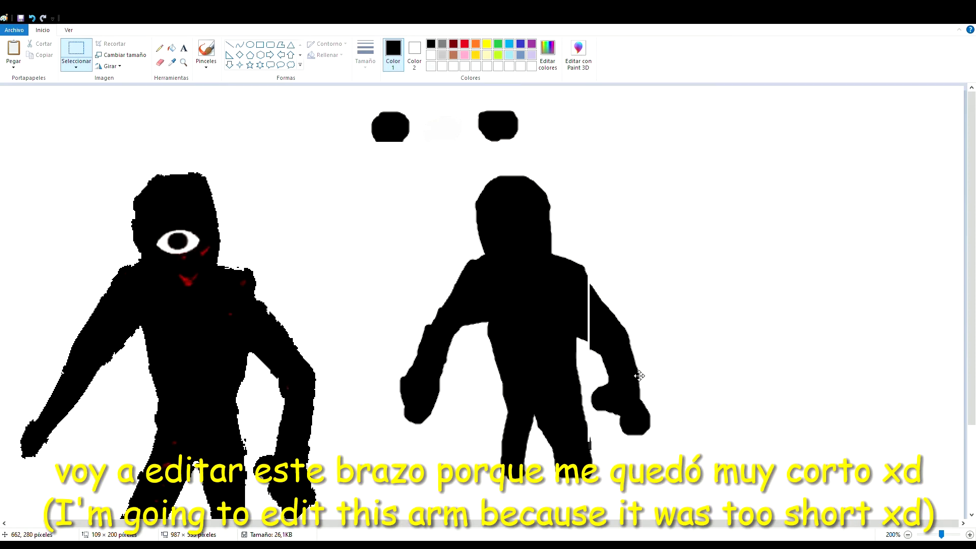
left_click_drag(700, 247, 688, 254)
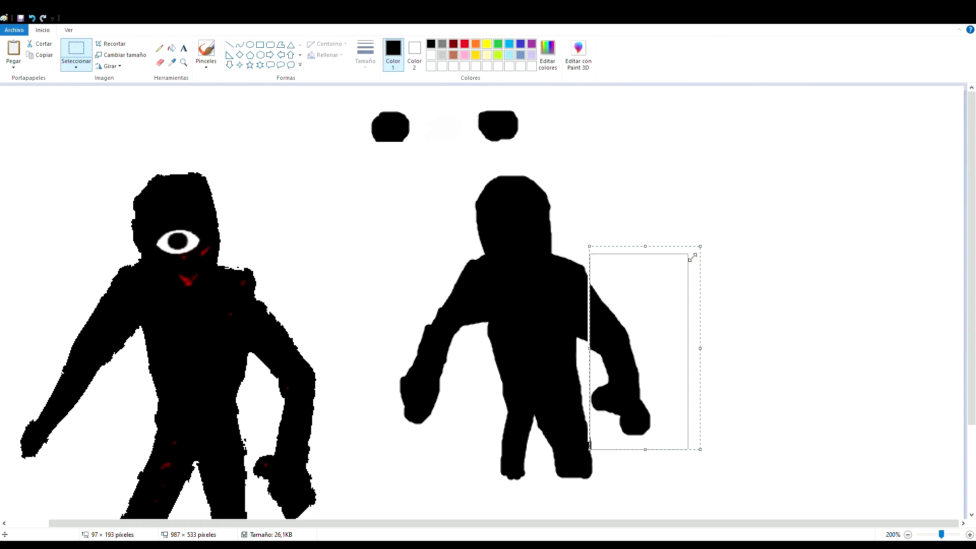
left_click_drag(641, 324, 661, 323)
left_click(727, 332)
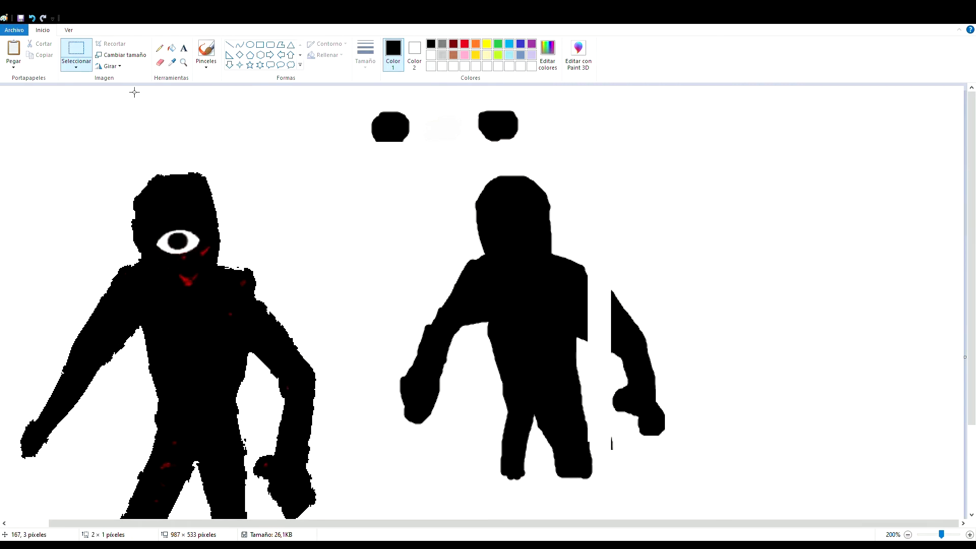
Erase the stray mark below the detached arm and paint a longer black upper arm joining it to the shoulder.
left_click(160, 62)
left_click_drag(610, 433, 613, 447)
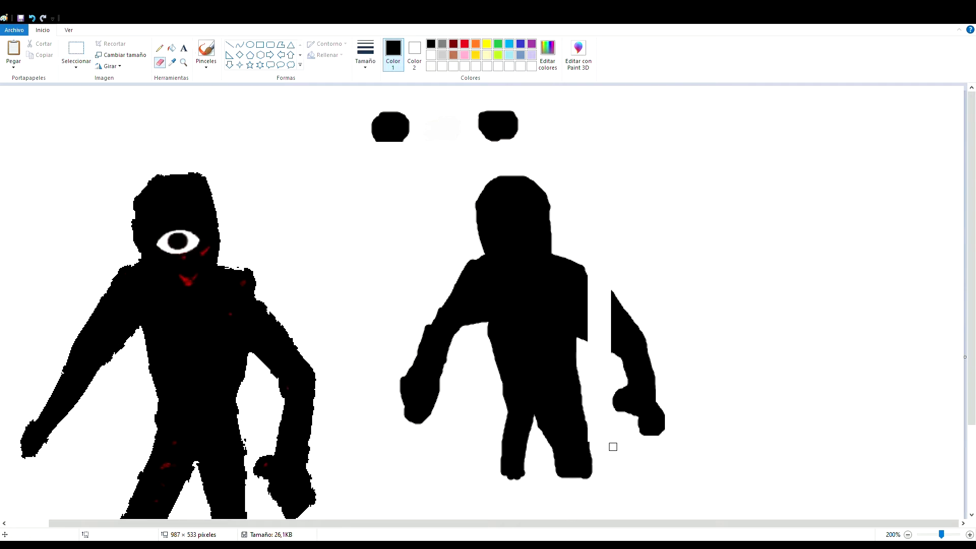
left_click(207, 51)
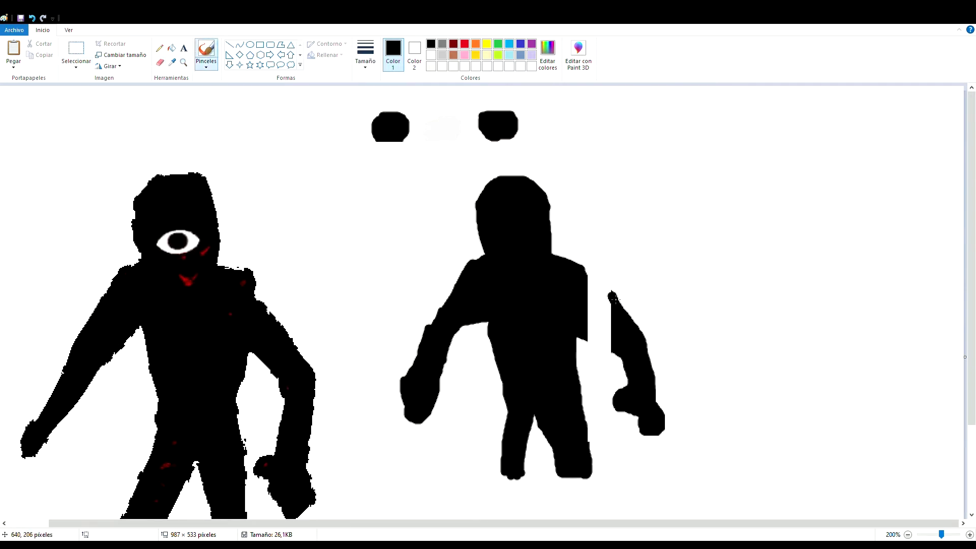
mouse_move(612, 299)
left_mouse_down()
mouse_move(581, 263)
mouse_move(554, 254)
left_mouse_up()
mouse_move(583, 330)
left_mouse_down()
mouse_move(627, 357)
mouse_move(575, 331)
mouse_move(621, 341)
mouse_move(624, 329)
mouse_move(591, 300)
mouse_move(618, 315)
mouse_move(588, 286)
left_mouse_up()
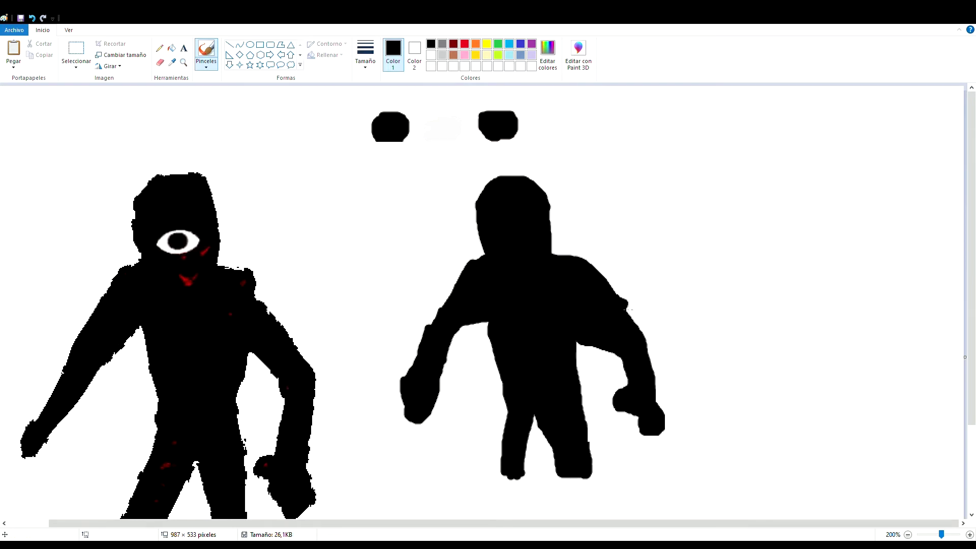
left_click(615, 415)
Sample the off-white swatch and paint a wide oval eye on the figure's head.
left_click(172, 63)
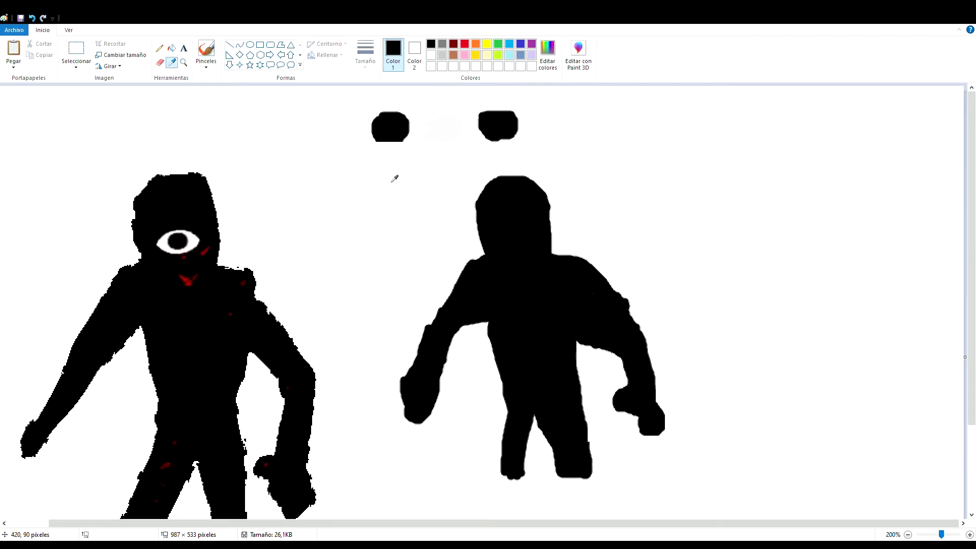
left_click(445, 148)
left_click(498, 220)
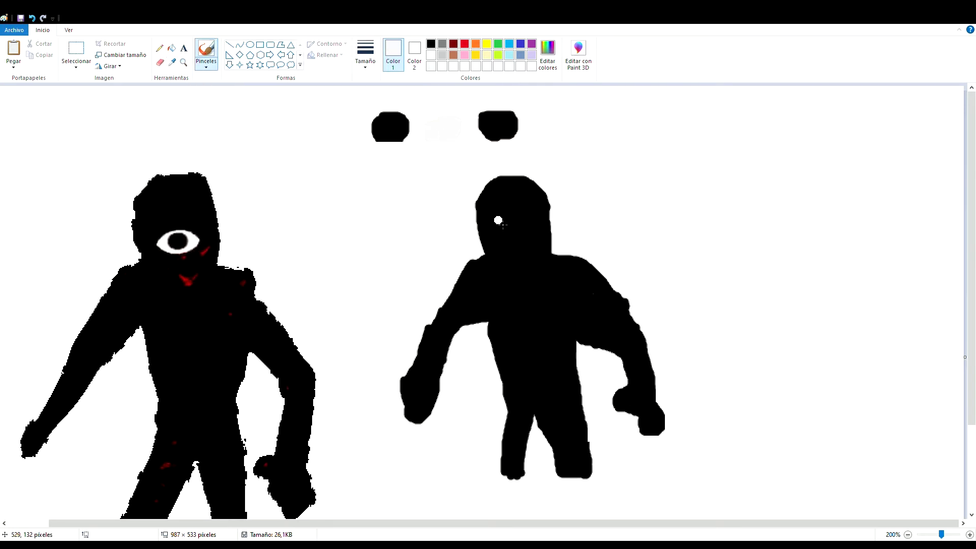
mouse_move(498, 221)
left_mouse_down()
mouse_move(536, 227)
mouse_move(499, 223)
mouse_move(538, 215)
mouse_move(530, 231)
mouse_move(503, 230)
left_mouse_up()
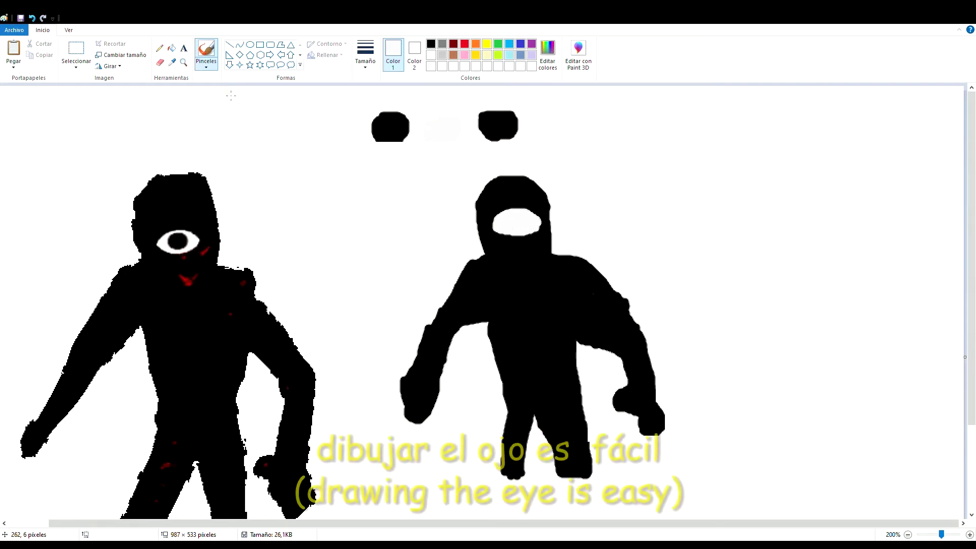
Sample the first black swatch and paint a round pupil in the middle of the eye.
left_click(171, 62)
left_click(390, 140)
left_click_drag(515, 216, 516, 224)
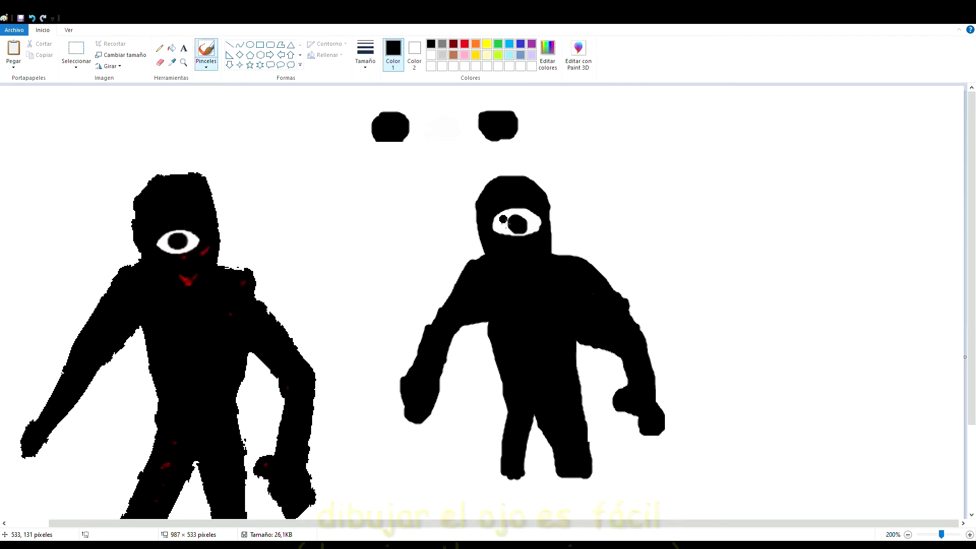
Sample the second dark swatch and thicken the left-hand forearm and hand, torso edge and leg.
left_click(172, 63)
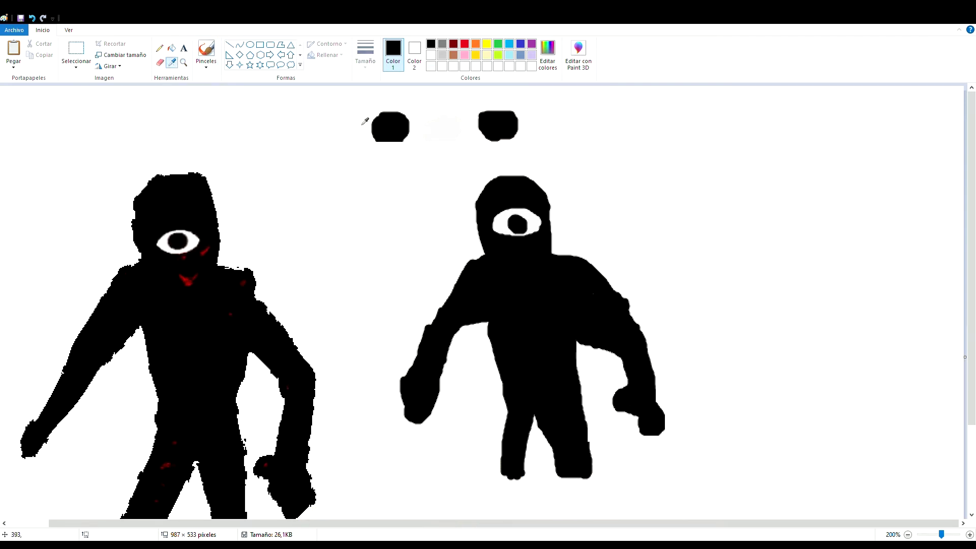
left_click(508, 134)
mouse_move(473, 329)
left_mouse_down()
mouse_move(453, 381)
mouse_move(455, 362)
mouse_move(374, 360)
mouse_move(448, 373)
mouse_move(429, 421)
left_mouse_up()
left_click(31, 18)
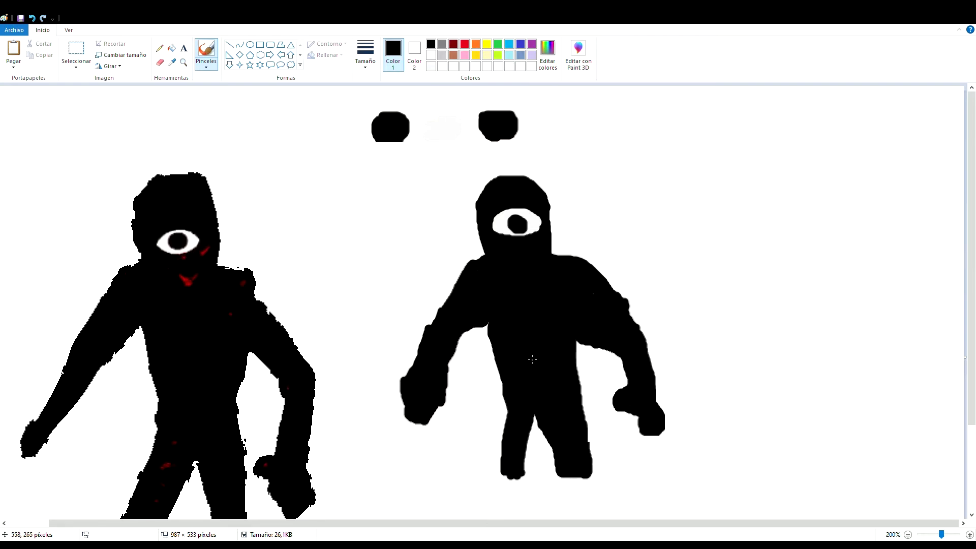
mouse_move(494, 339)
left_mouse_down()
mouse_move(488, 349)
mouse_move(500, 374)
left_mouse_up()
left_click_drag(504, 413, 505, 461)
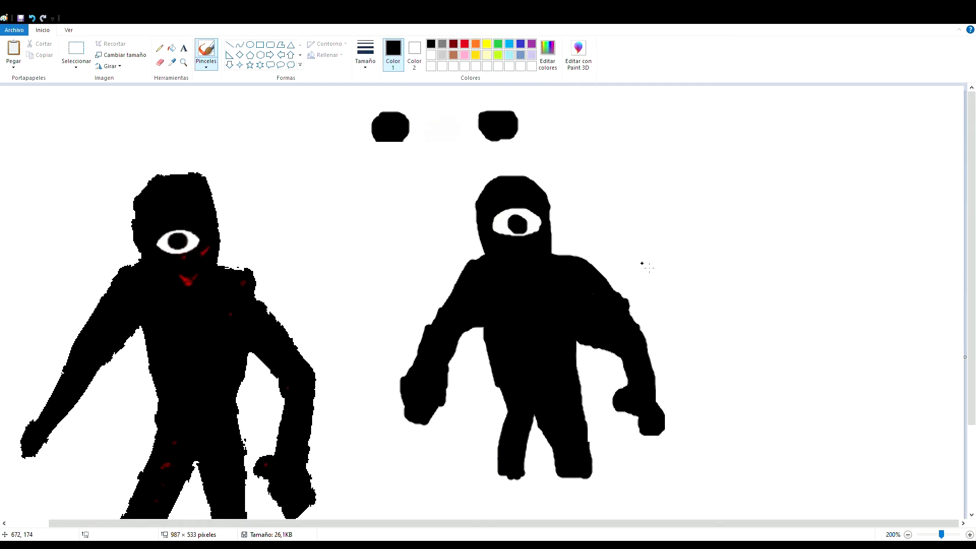
Paint black over the lower right edge of the eye to reshape its outline.
scroll(558, 260, "up", 1)
scroll(557, 260, "up", 2)
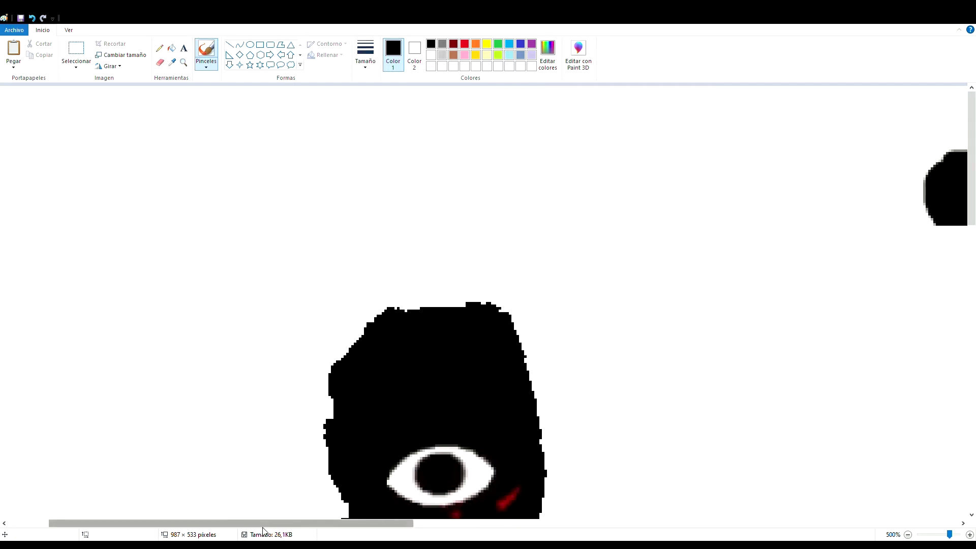
left_click_drag(265, 526, 576, 533)
scroll(510, 390, "down", 2)
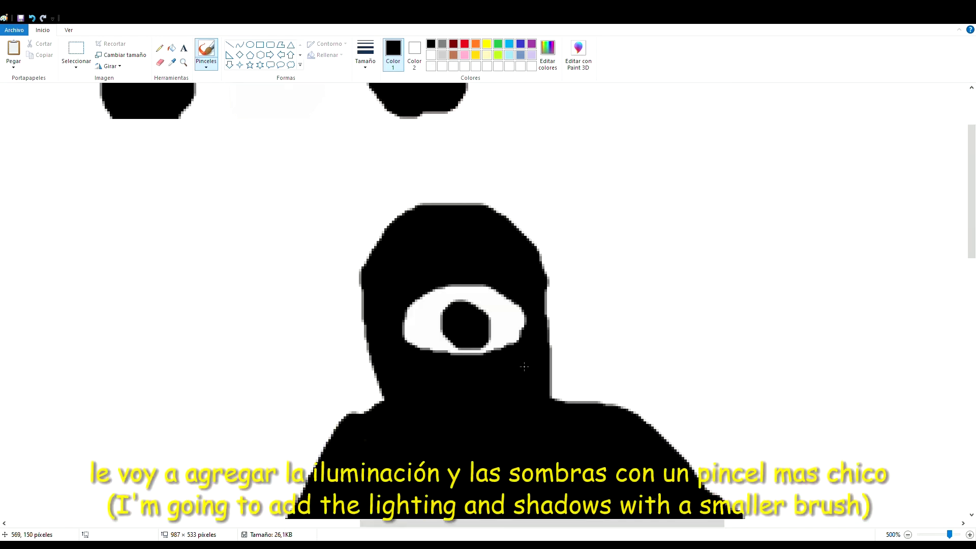
left_click_drag(511, 341, 483, 352)
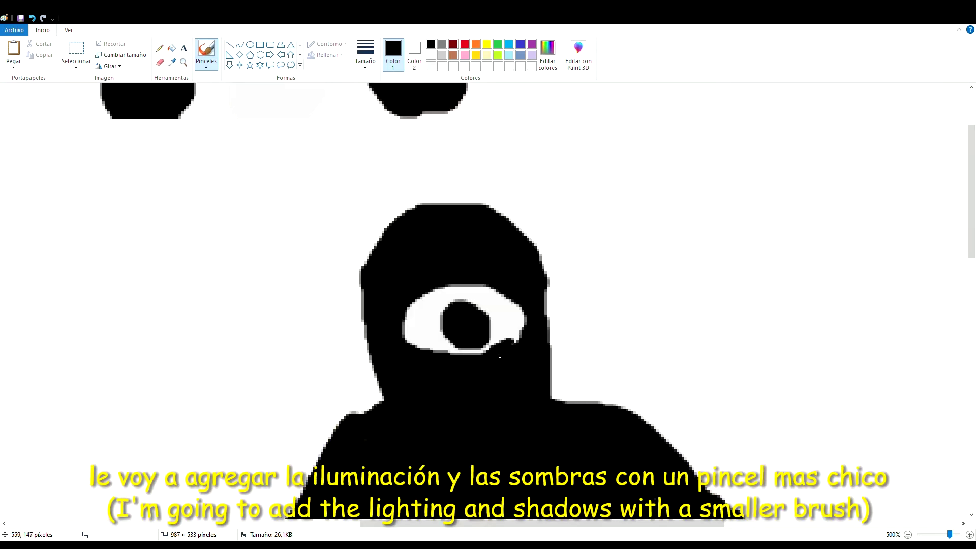
Paint black along the figure's right-hand shoulder and upper arm and the torso edge below that armpit to fill out the outline.
scroll(574, 266, "down", 4)
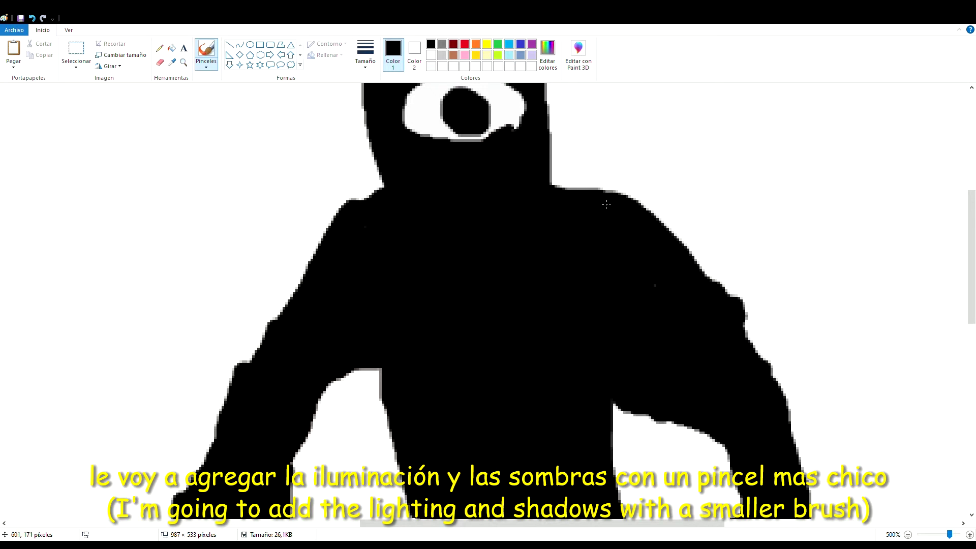
left_click_drag(625, 205, 670, 239)
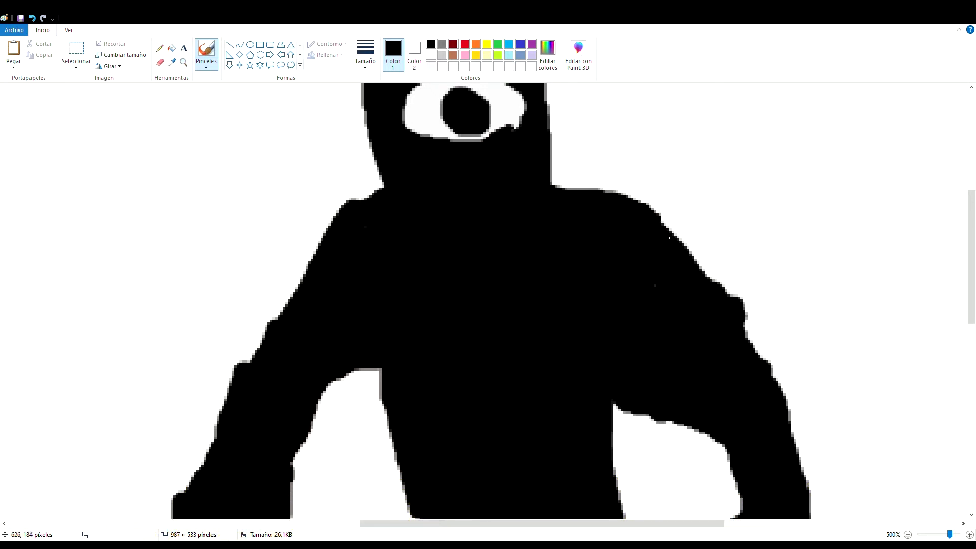
mouse_move(696, 269)
left_mouse_down()
mouse_move(747, 296)
mouse_move(745, 340)
mouse_move(736, 301)
mouse_move(755, 351)
left_mouse_up()
scroll(682, 321, "down", 2)
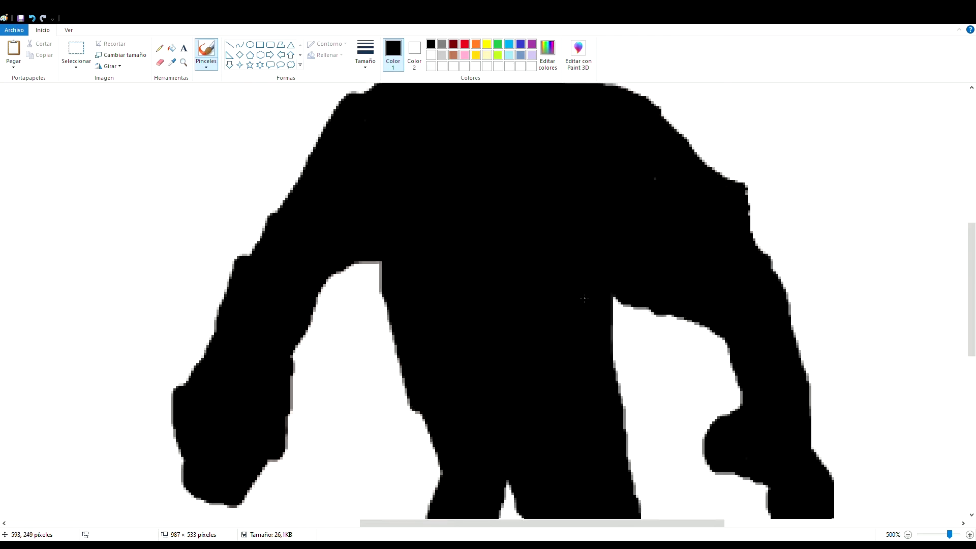
mouse_move(613, 297)
left_mouse_down()
mouse_move(619, 347)
mouse_move(611, 322)
left_mouse_up()
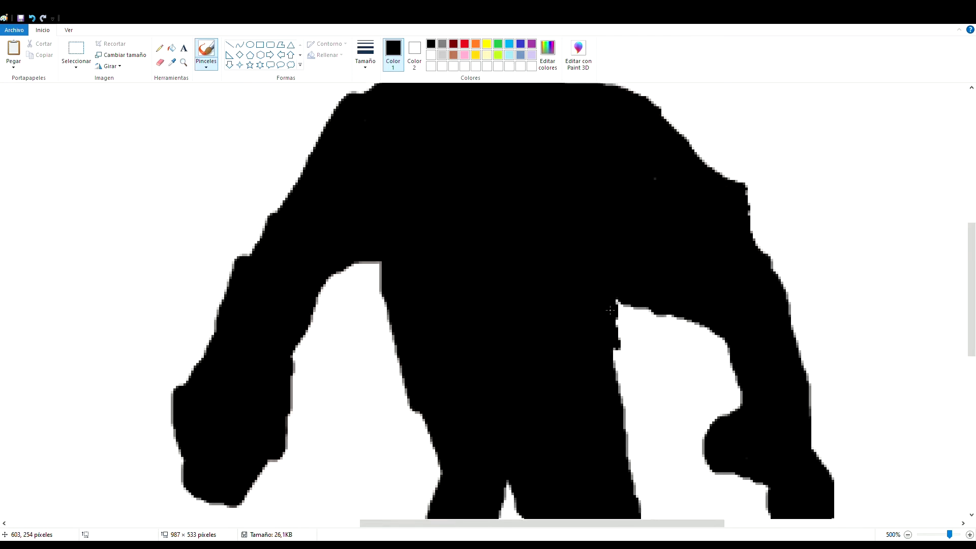
Touch up the inner edges of both legs with black brush strokes.
scroll(600, 343, "down", 4)
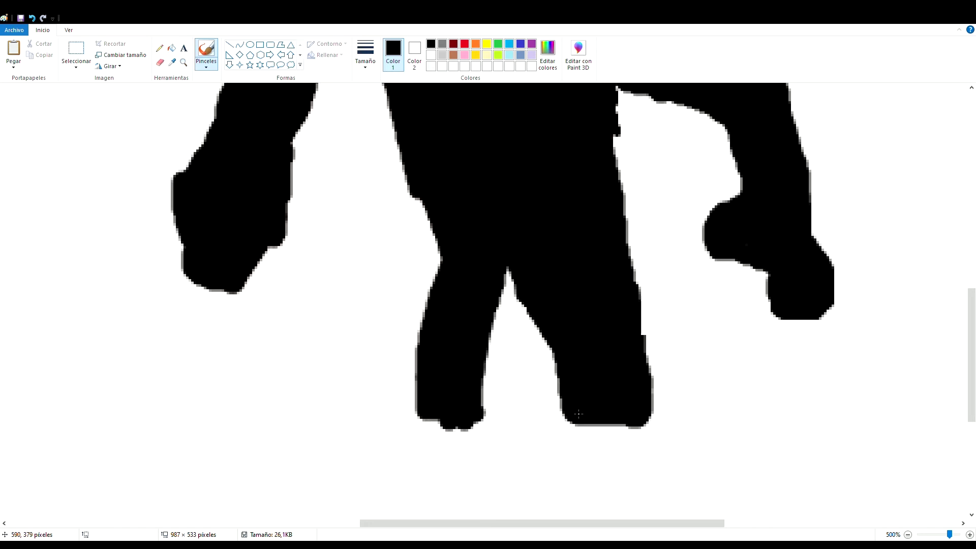
left_click_drag(501, 265, 484, 396)
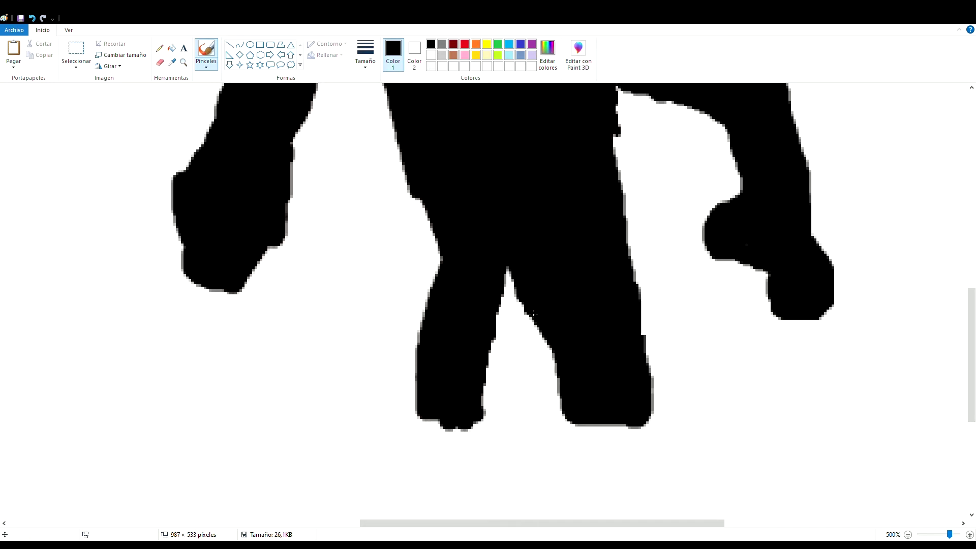
left_click_drag(532, 314, 547, 327)
Choose a very dark red-brown and paint a small swatch of it beside the second black swatch.
scroll(567, 399, "up", 5)
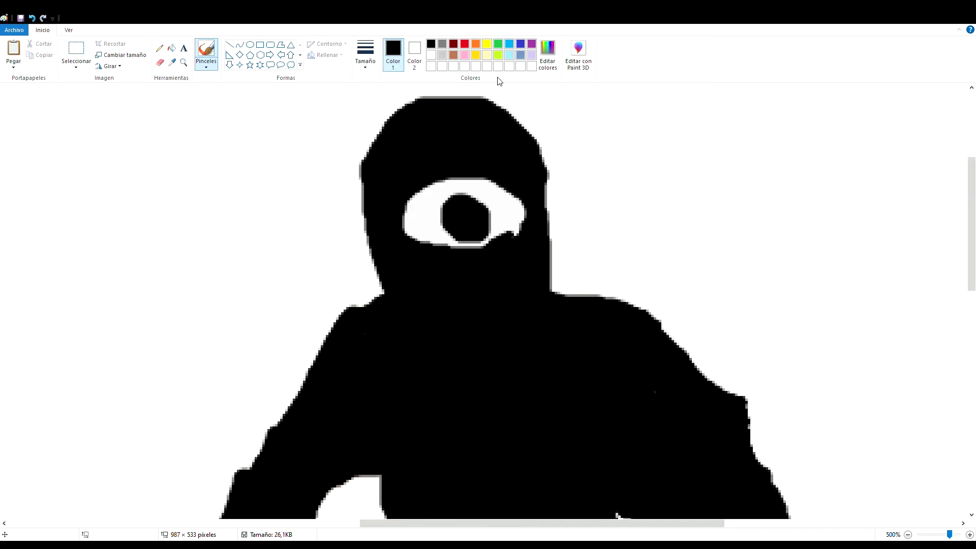
scroll(406, 222, "up", 4)
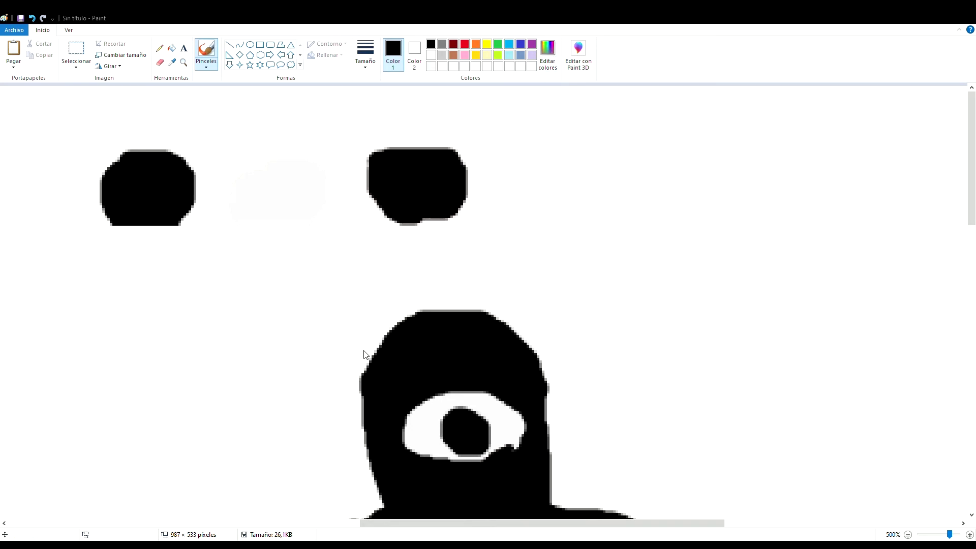
mouse_move(509, 155)
left_mouse_down()
mouse_move(546, 171)
mouse_move(520, 208)
mouse_move(544, 173)
mouse_move(504, 193)
mouse_move(536, 207)
mouse_move(539, 184)
mouse_move(523, 175)
mouse_move(521, 200)
left_mouse_up()
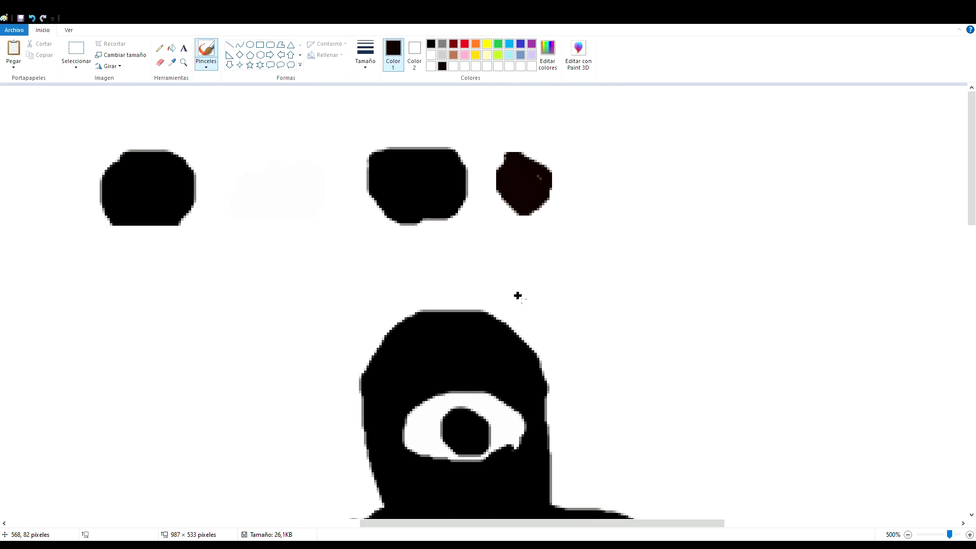
Paint dark red-brown shading along the left-hand arm's inner edge, the adjoining torso edge and the torso below the right-hand armpit.
scroll(415, 347, "down", 4)
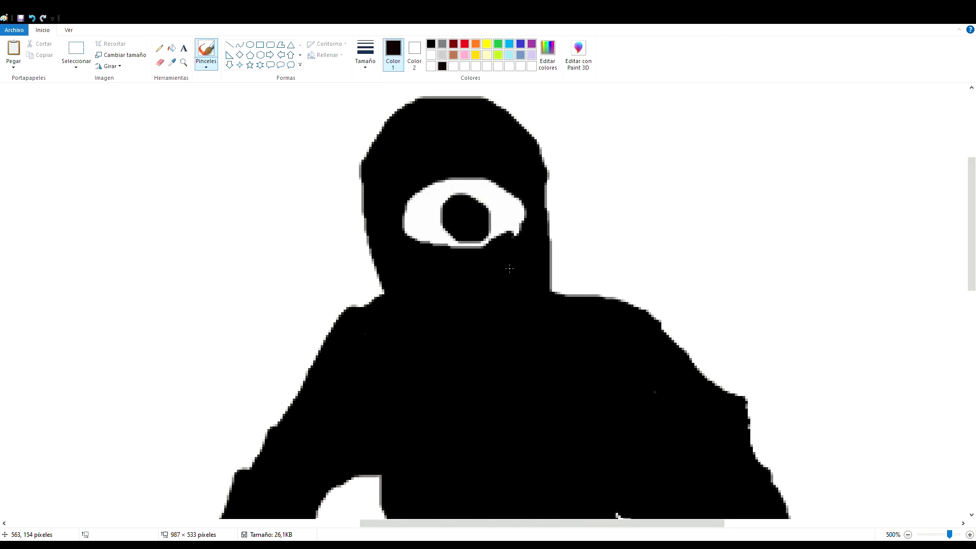
scroll(510, 265, "down", 2)
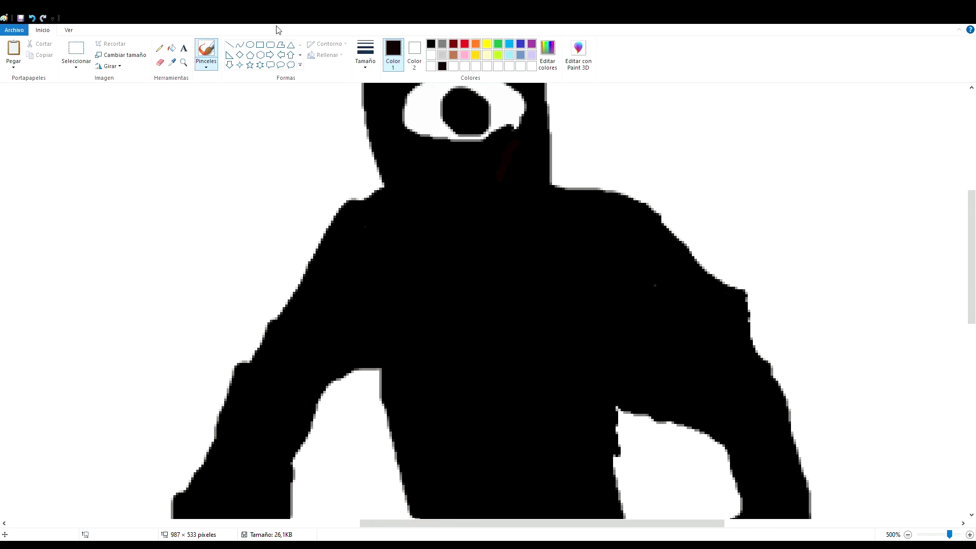
scroll(253, 251, "down", 2)
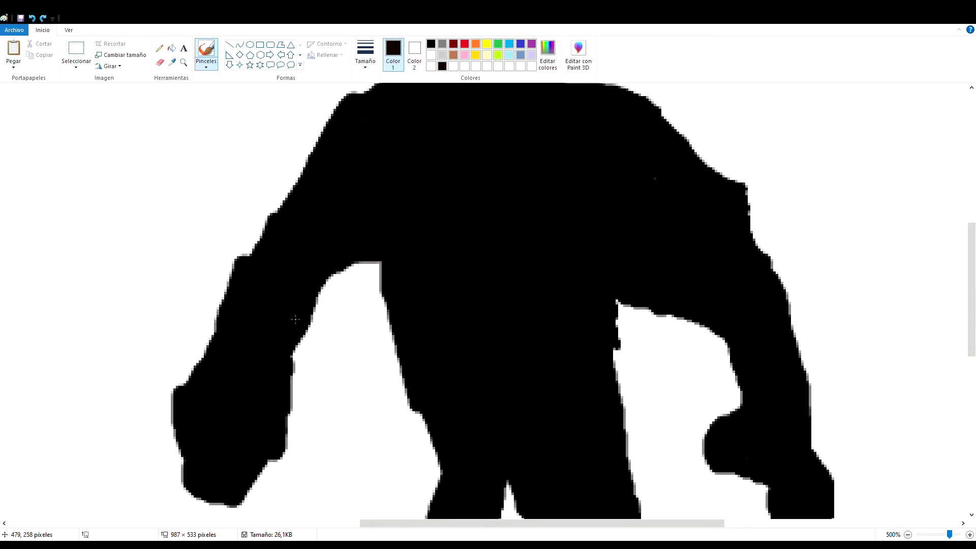
mouse_move(379, 264)
left_mouse_down()
mouse_move(324, 281)
mouse_move(372, 269)
mouse_move(333, 279)
mouse_move(300, 342)
mouse_move(314, 311)
mouse_move(295, 429)
mouse_move(293, 385)
left_mouse_up()
mouse_move(379, 263)
left_mouse_down()
mouse_move(398, 381)
mouse_move(400, 362)
mouse_move(450, 501)
left_mouse_up()
scroll(599, 304, "down", 2)
mouse_move(617, 210)
left_mouse_down()
mouse_move(616, 252)
mouse_move(604, 234)
left_mouse_up()
Lengthen the figure's left-hand forearm and hand downward in black, and slim the arm's outer edge with the eraser.
scroll(598, 231, "down", 3, "ctrl")
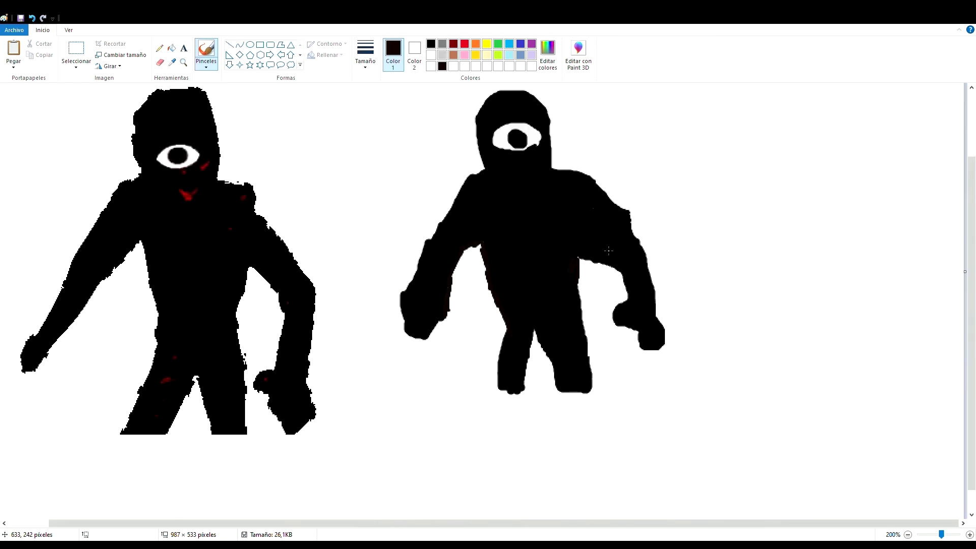
scroll(608, 251, "up", 2)
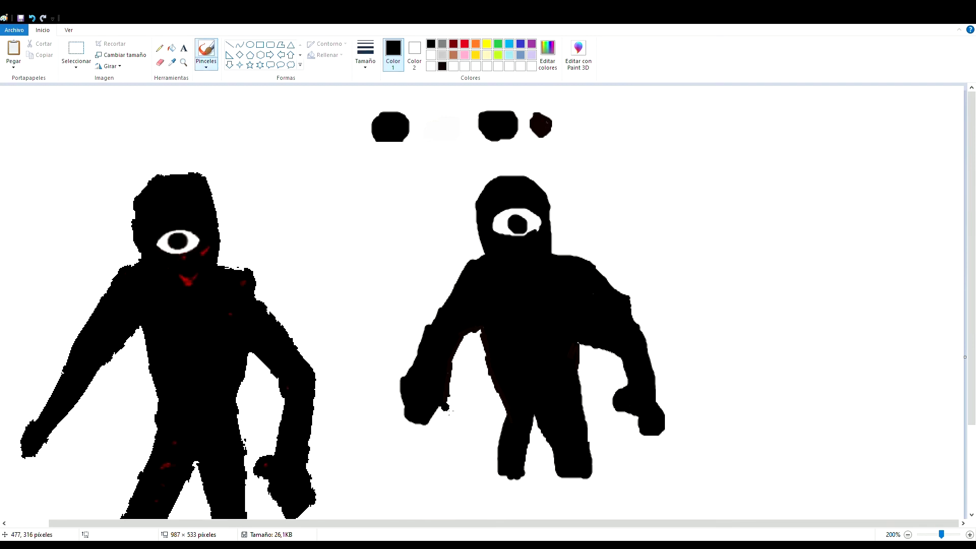
mouse_move(406, 414)
left_mouse_down()
mouse_move(399, 428)
mouse_move(410, 441)
mouse_move(432, 409)
mouse_move(426, 402)
left_mouse_up()
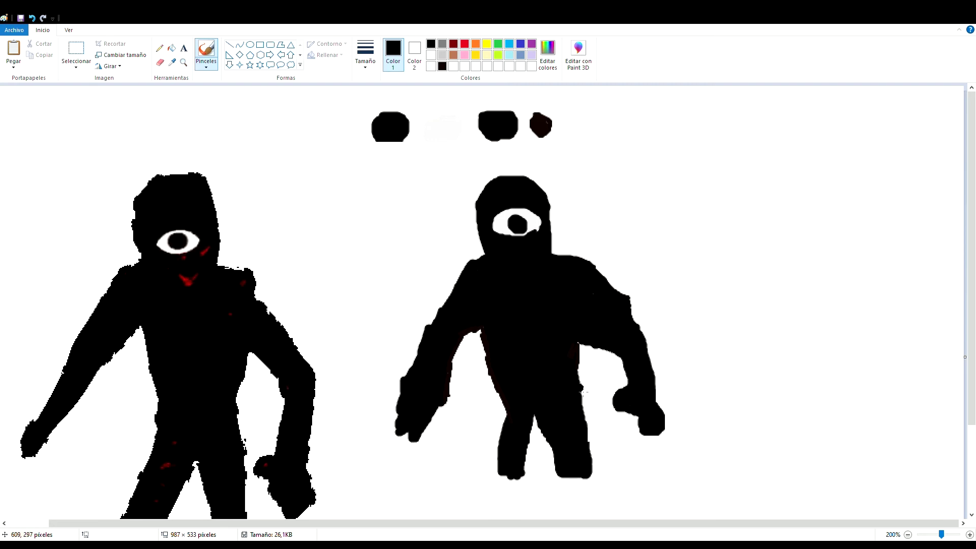
mouse_move(422, 389)
left_mouse_down()
mouse_move(399, 464)
mouse_move(394, 432)
mouse_move(393, 464)
mouse_move(413, 461)
mouse_move(403, 482)
left_mouse_up()
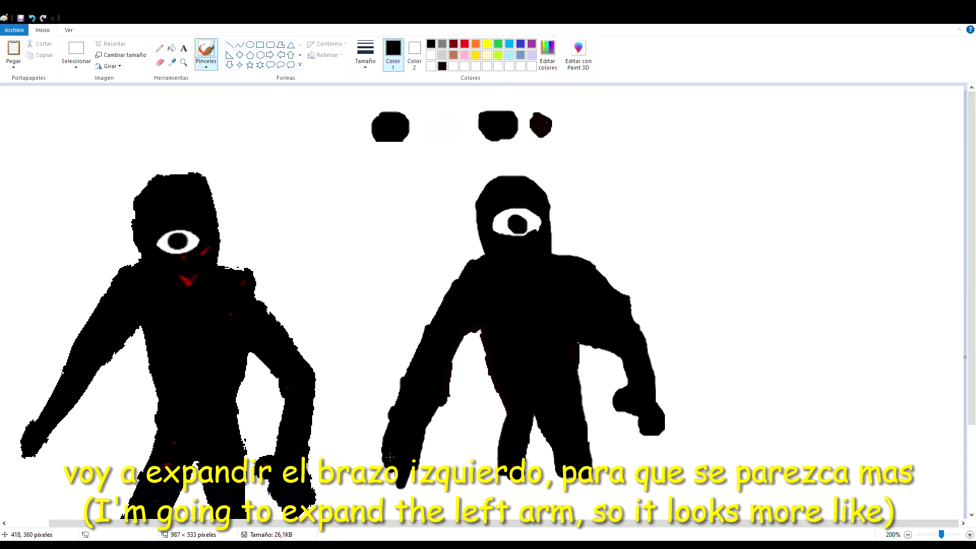
left_click(159, 62)
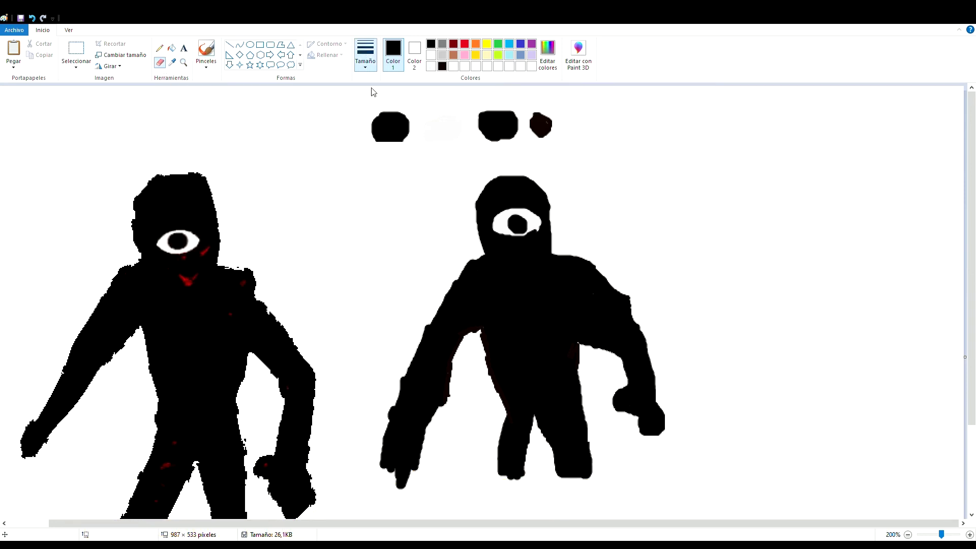
mouse_move(444, 278)
left_mouse_down()
mouse_move(446, 293)
mouse_move(369, 466)
left_mouse_up()
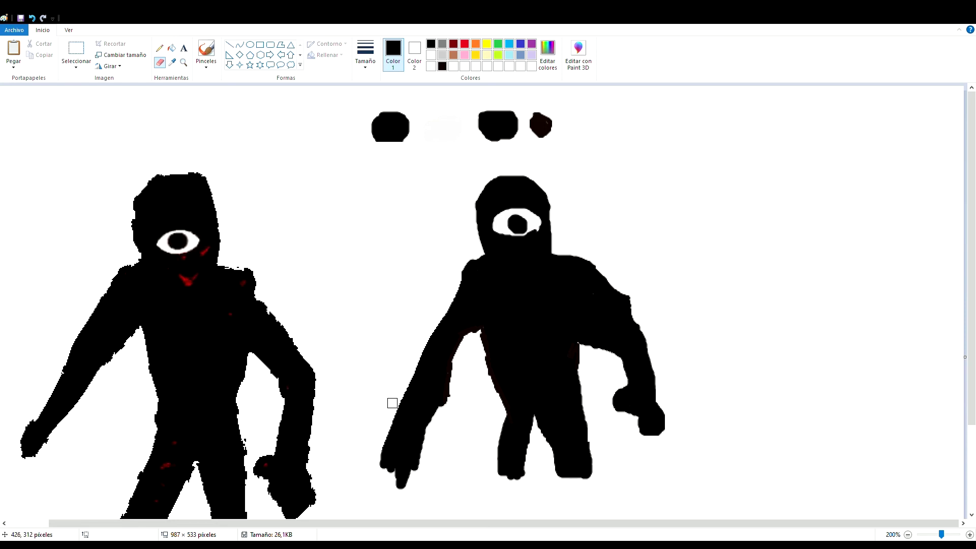
Thicken the lengthened left-hand forearm with the black brush and fill in its fingers to form a blunt, rounded hand.
left_click(206, 51)
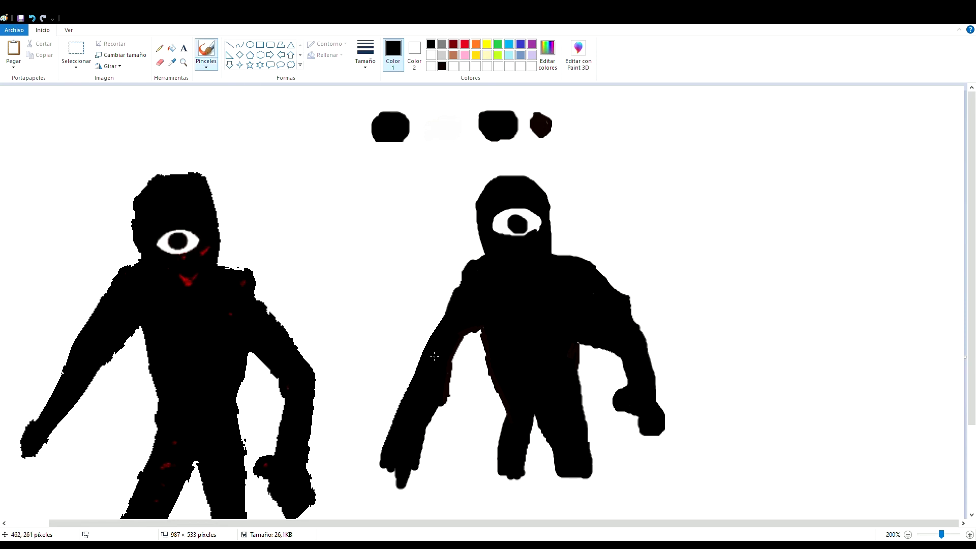
mouse_move(413, 379)
left_mouse_down()
mouse_move(385, 463)
mouse_move(400, 418)
left_mouse_up()
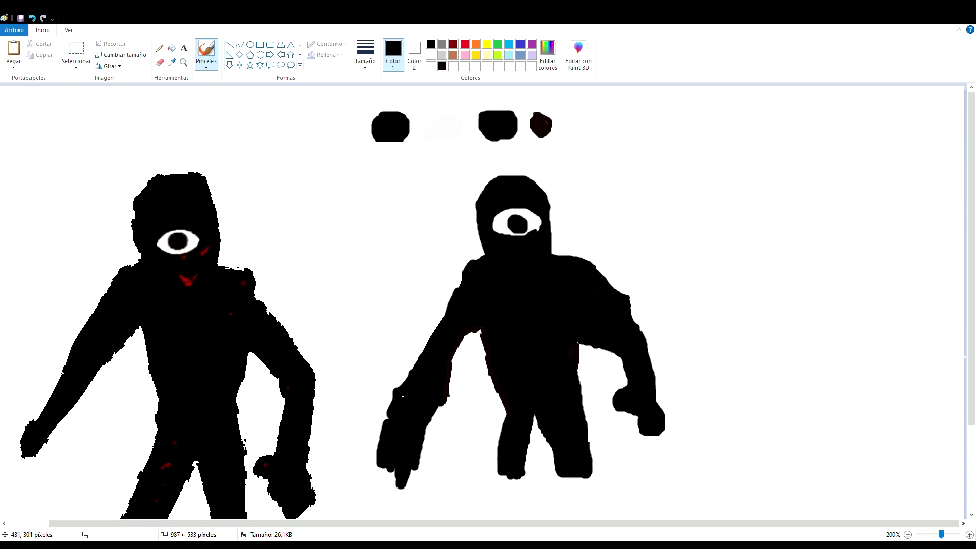
scroll(472, 395, "down", 3)
scroll(490, 377, "up", 1, "ctrl")
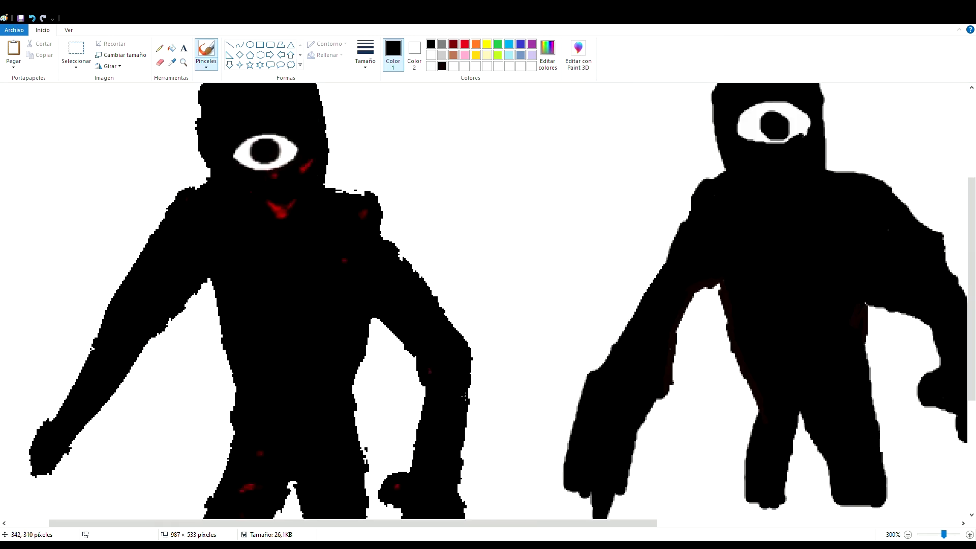
scroll(460, 393, "down", 1, "ctrl")
left_click(423, 363)
mouse_move(396, 345)
left_mouse_down()
mouse_move(377, 359)
mouse_move(379, 373)
mouse_move(417, 383)
mouse_move(413, 338)
left_mouse_up()
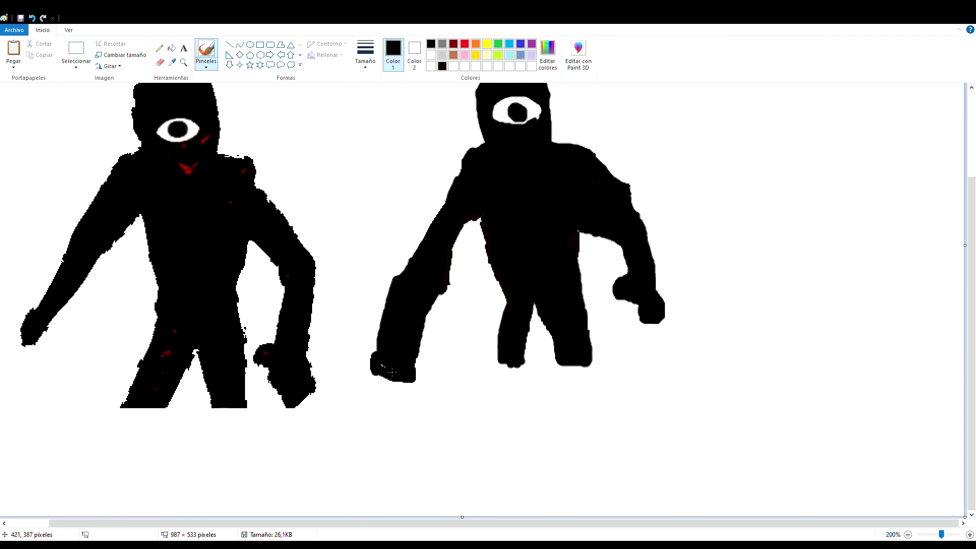
Crop the image to a rectangle of about 246 × 274 pixels around the drawn figure's head, torso and right-hand arm.
scroll(246, 152, "up", 3)
left_click(71, 49)
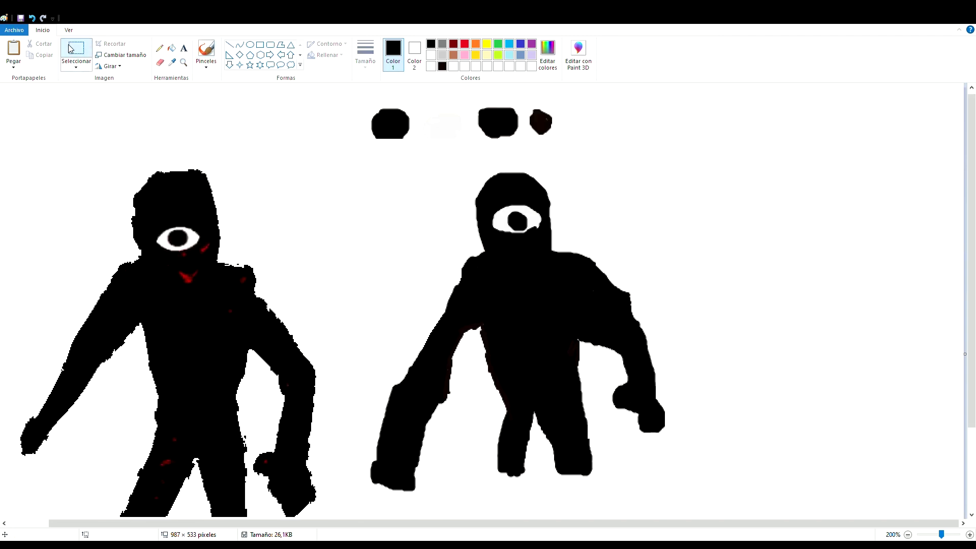
left_click_drag(419, 149, 668, 427)
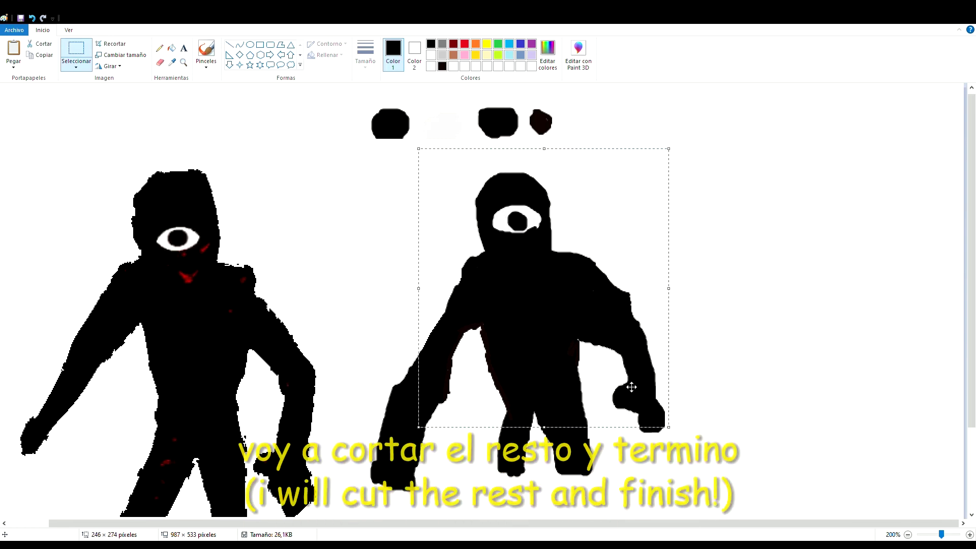
left_click(110, 44)
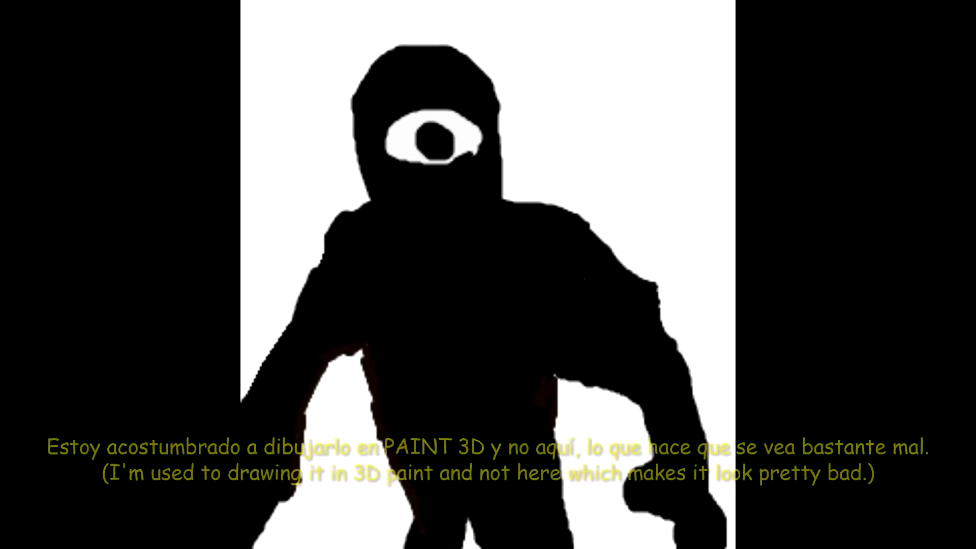